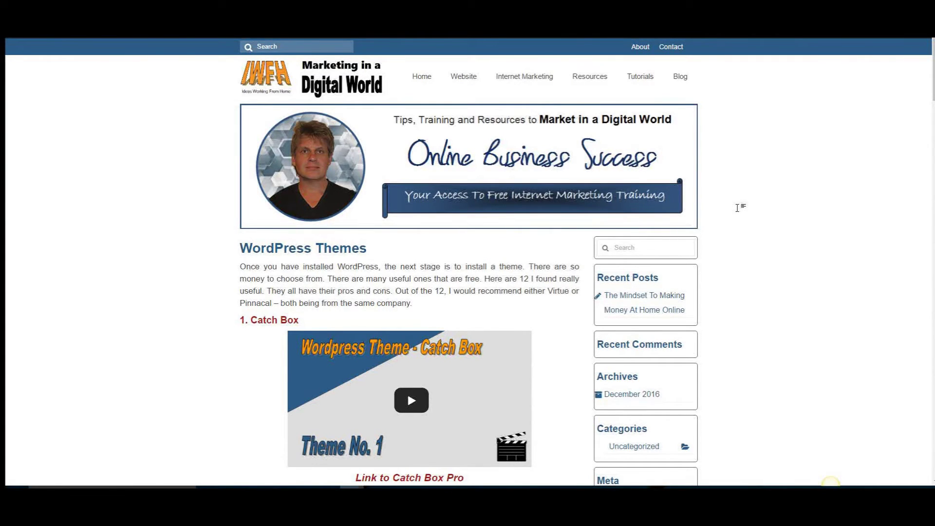
- Follow the 'Link to Catch Box Pro' in the post to reach the 404 page
{"action": "scroll", "coordinate": [740, 210], "scroll_direction": "down", "scroll_amount": 3}
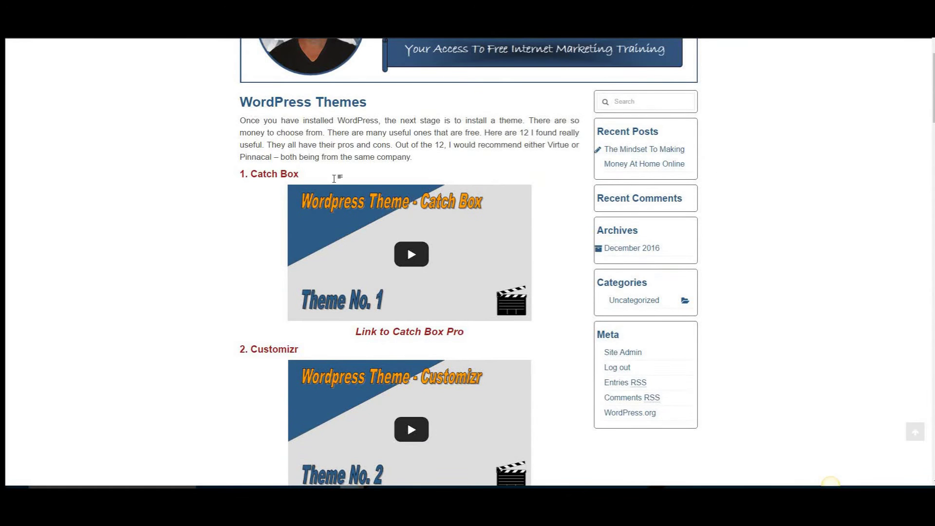
{"action": "left_click", "coordinate": [423, 336]}
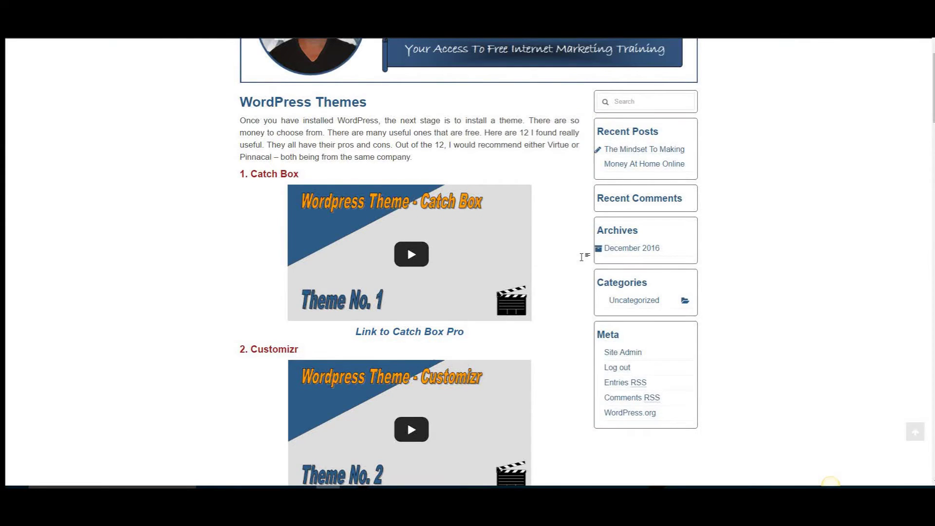
- Scroll up and down through the WordPress Themes post to review its theme links
{"action": "scroll", "coordinate": [582, 254], "scroll_direction": "down", "scroll_amount": 2}
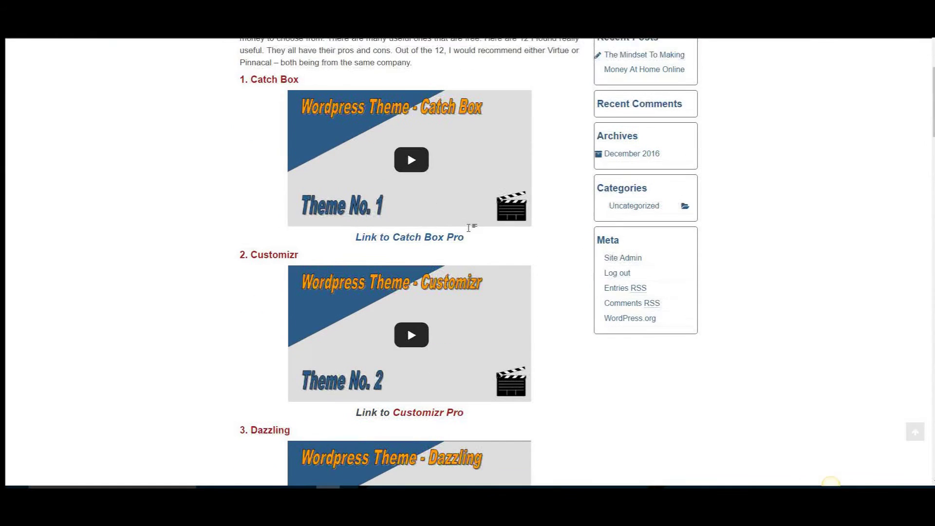
{"action": "scroll", "coordinate": [595, 349], "scroll_direction": "down", "scroll_amount": 2}
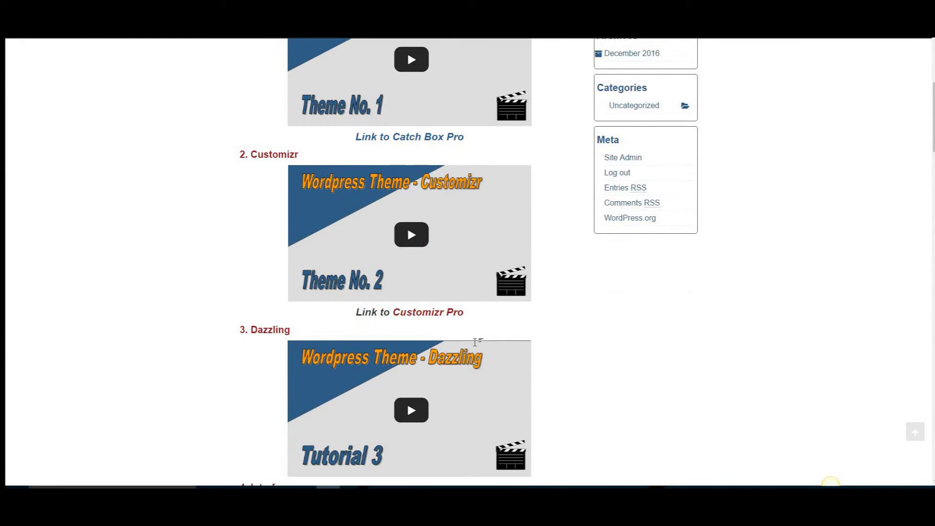
{"action": "scroll", "coordinate": [605, 347], "scroll_direction": "up", "scroll_amount": 6}
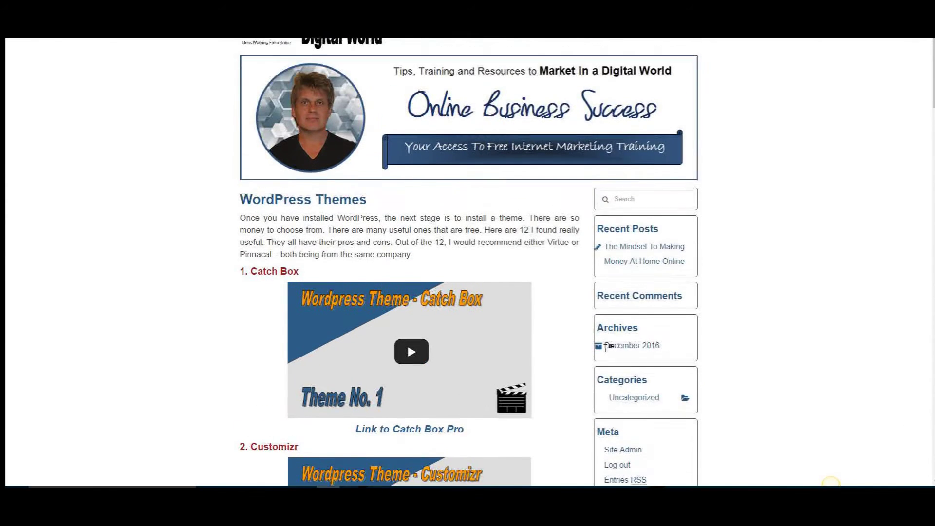
{"action": "scroll", "coordinate": [605, 346], "scroll_direction": "down", "scroll_amount": 3}
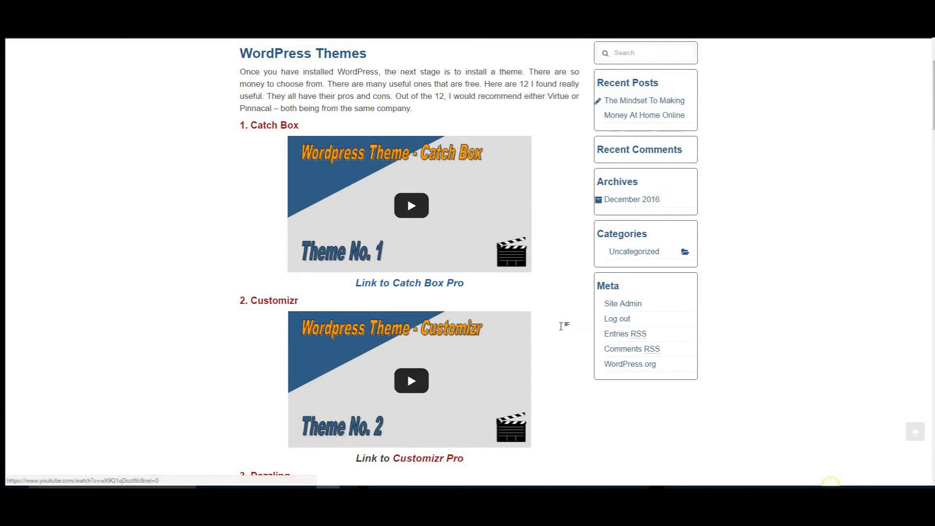
{"action": "scroll", "coordinate": [563, 326], "scroll_direction": "up", "scroll_amount": 4}
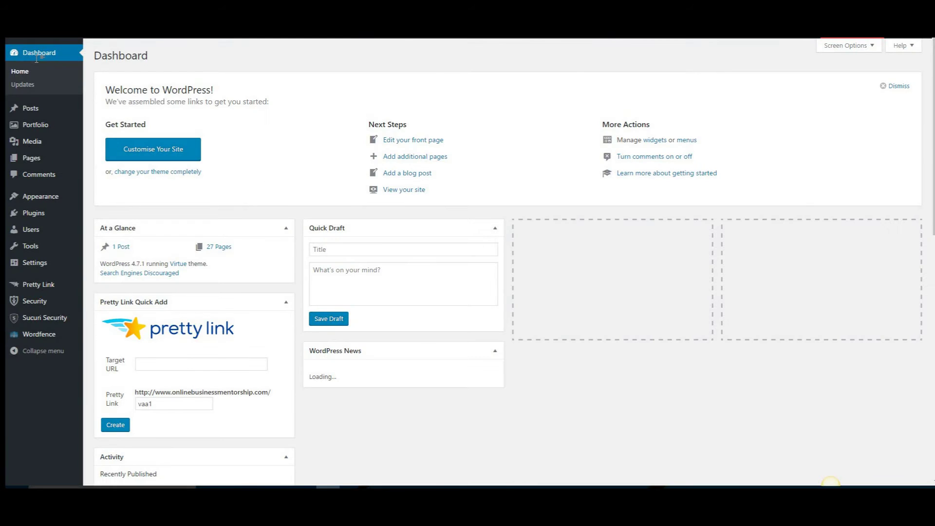
- Search Add Plugins for 'broken link checker'
{"action": "mouse_move", "coordinate": [35, 216]}
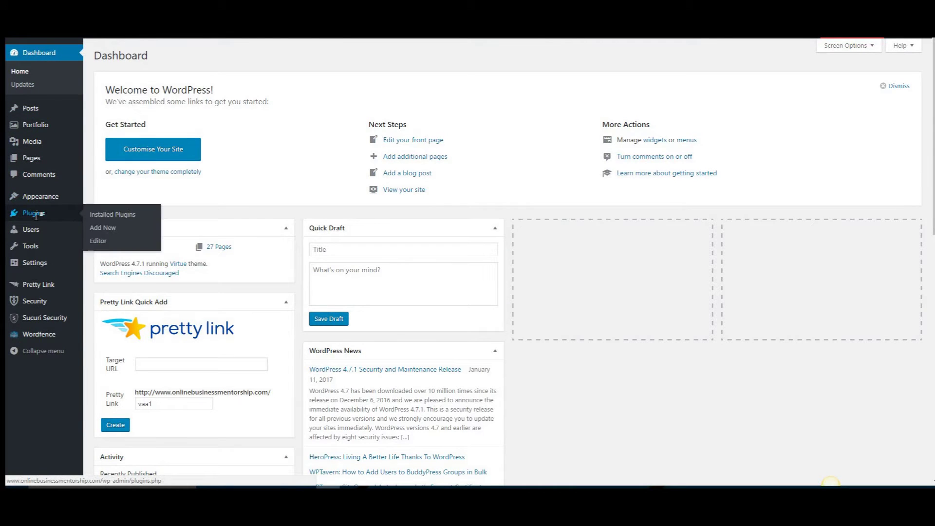
{"action": "left_click", "coordinate": [108, 231]}
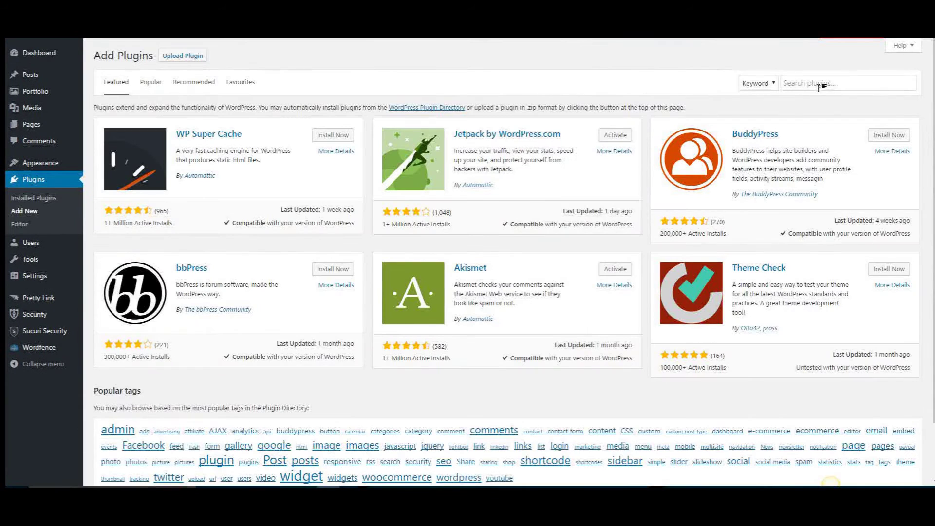
{"action": "left_click", "coordinate": [803, 87]}
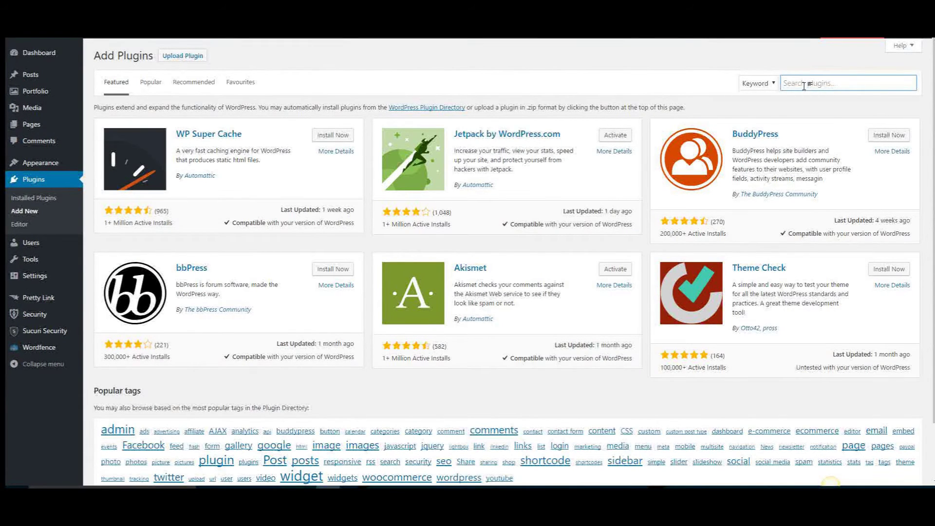
{"action": "type", "text": "broken"}
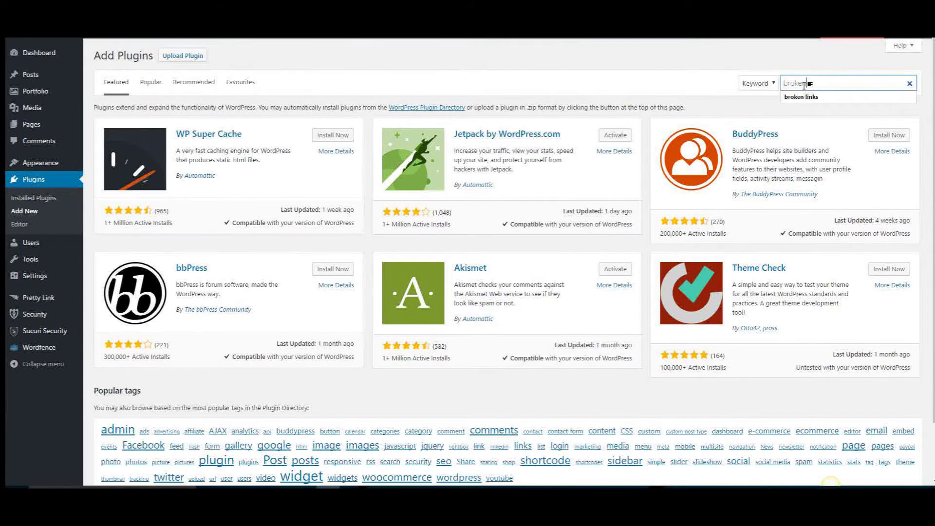
{"action": "type", "text": " link ch"}
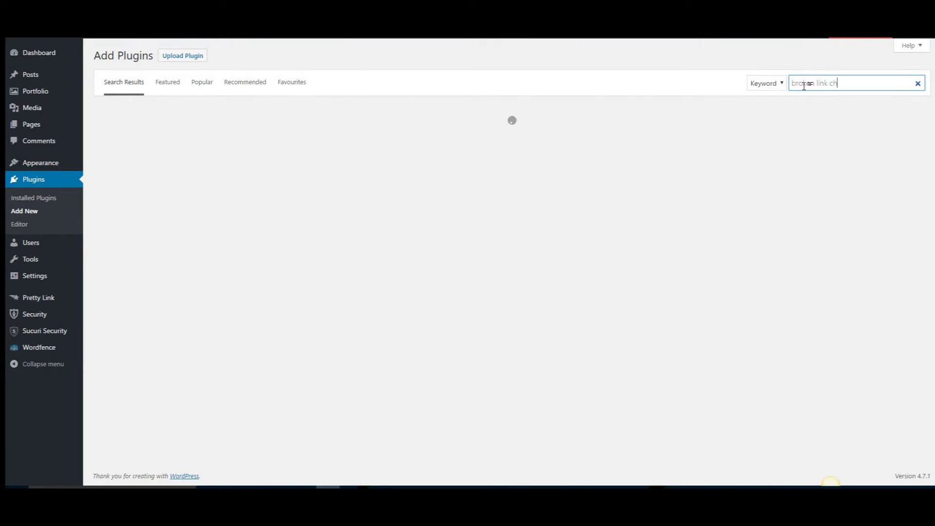
{"action": "type", "text": "ecker"}
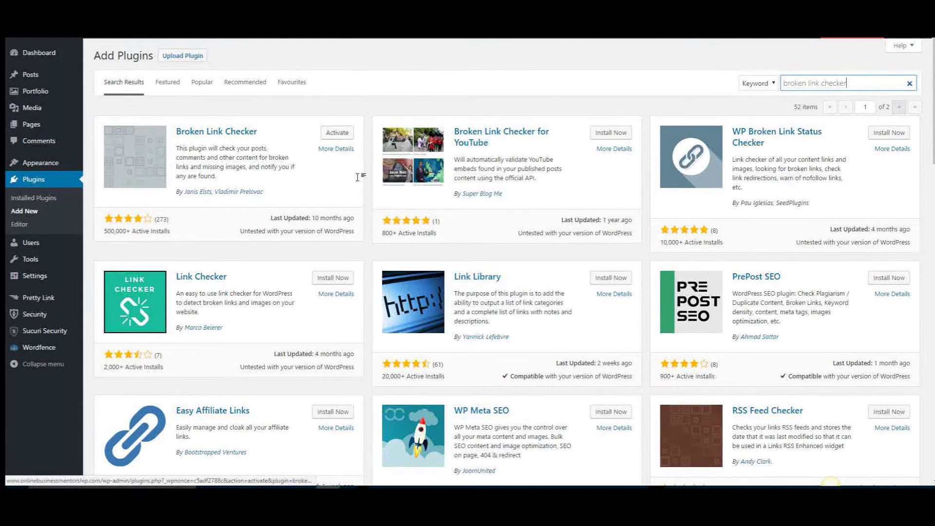
{"action": "left_click", "coordinate": [334, 152]}
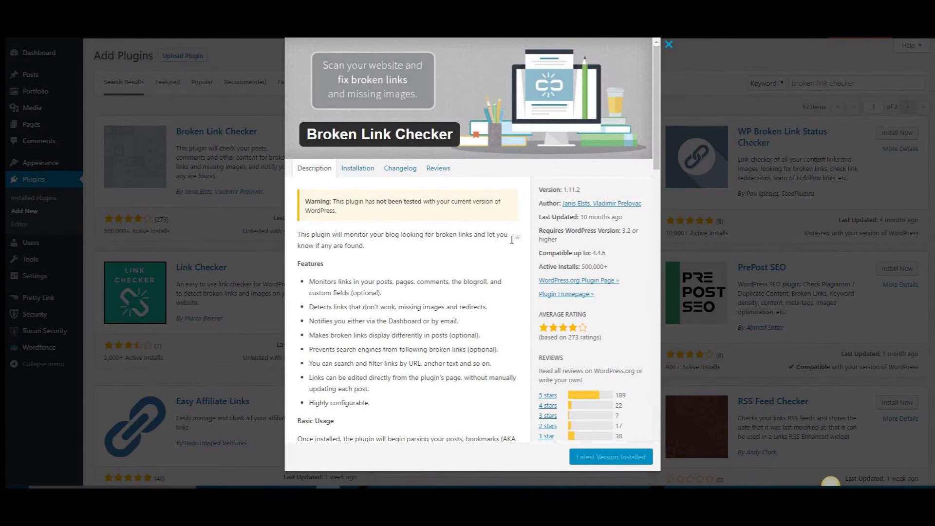
{"action": "scroll", "coordinate": [512, 239], "scroll_direction": "down", "scroll_amount": 4}
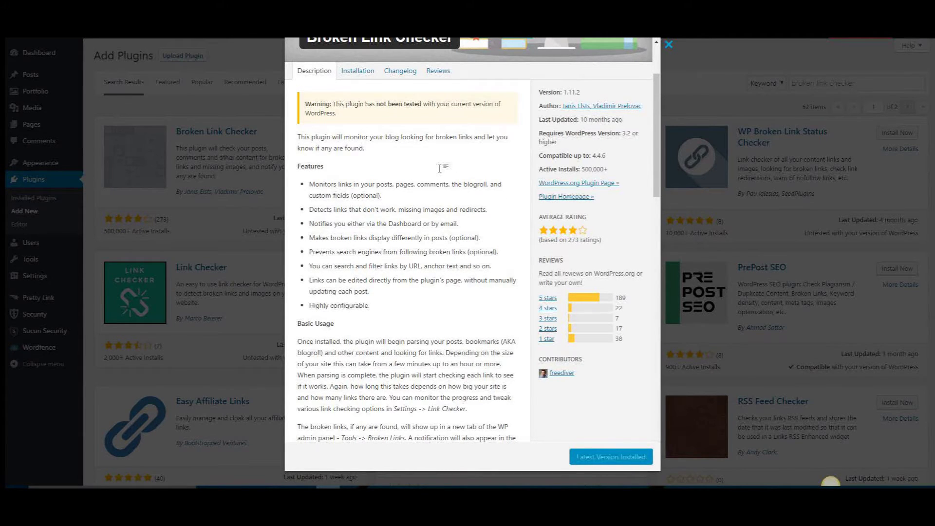
{"action": "scroll", "coordinate": [438, 195], "scroll_direction": "up", "scroll_amount": 3}
{"action": "left_click", "coordinate": [668, 45]}
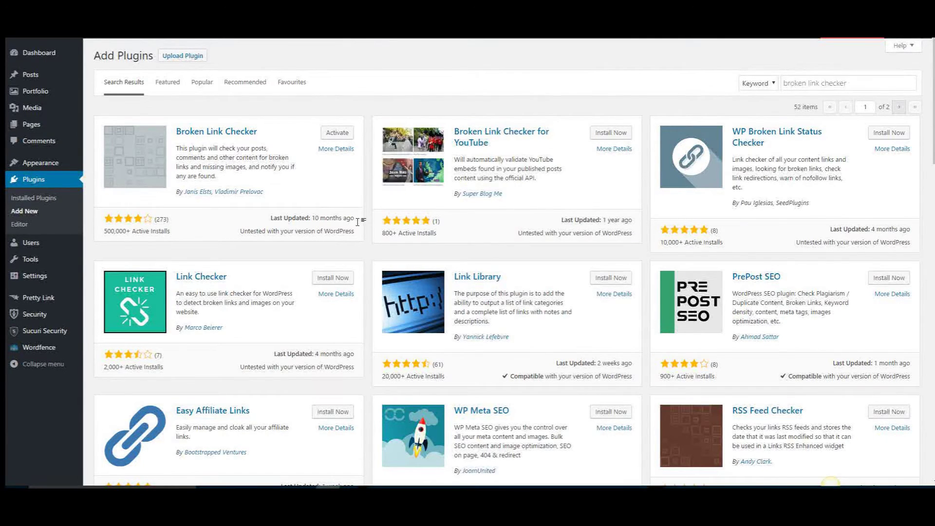
- Activate the Broken Link Checker plugin from the search results
{"action": "left_click", "coordinate": [337, 135]}
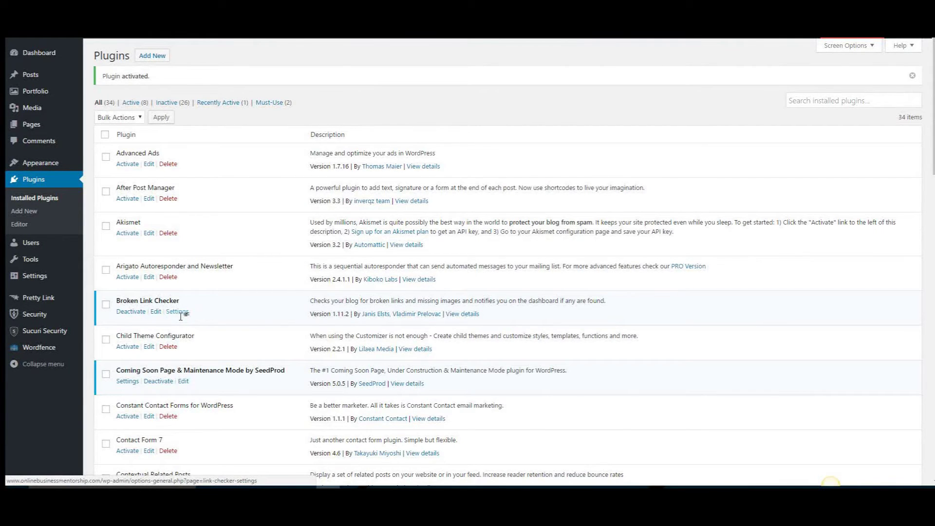
{"action": "mouse_move", "coordinate": [34, 275]}
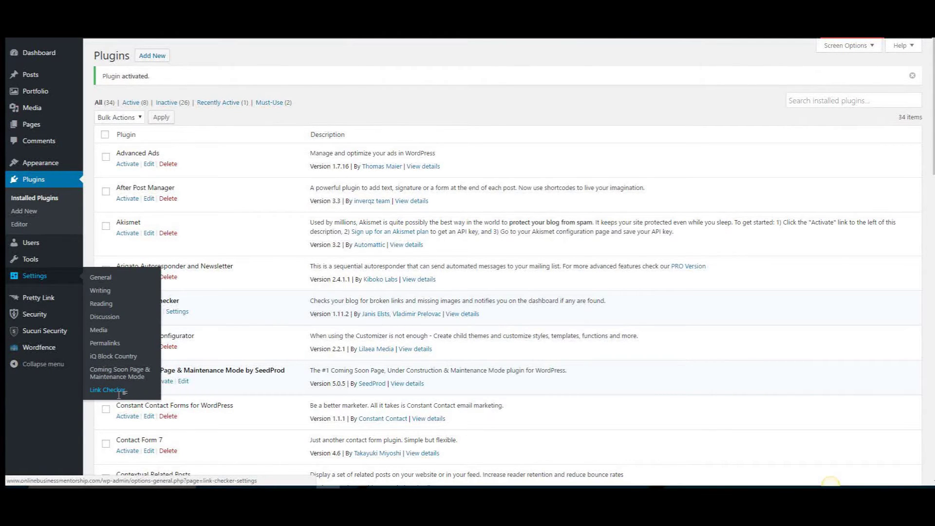
- Enable checking of Embedded YouTube videos and old-embed-code YouTube videos, then save
{"action": "left_click", "coordinate": [175, 314]}
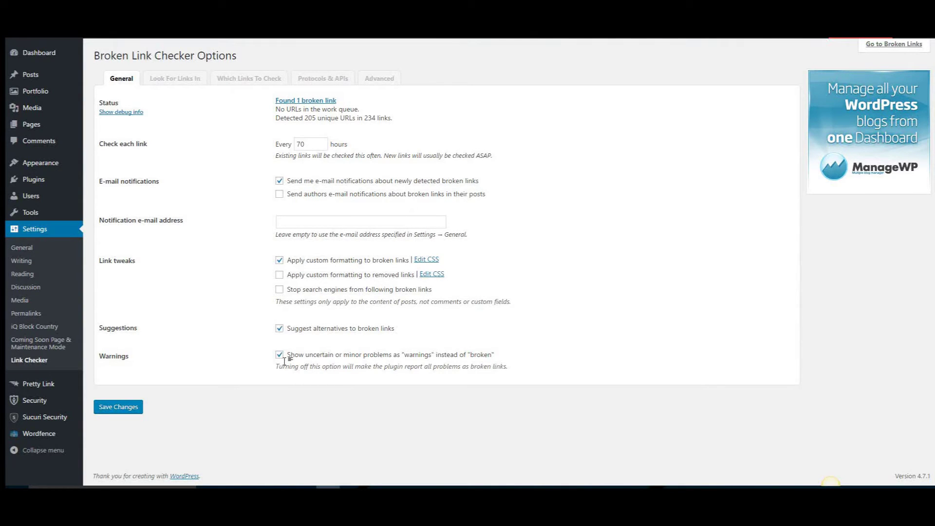
{"action": "left_click", "coordinate": [172, 83]}
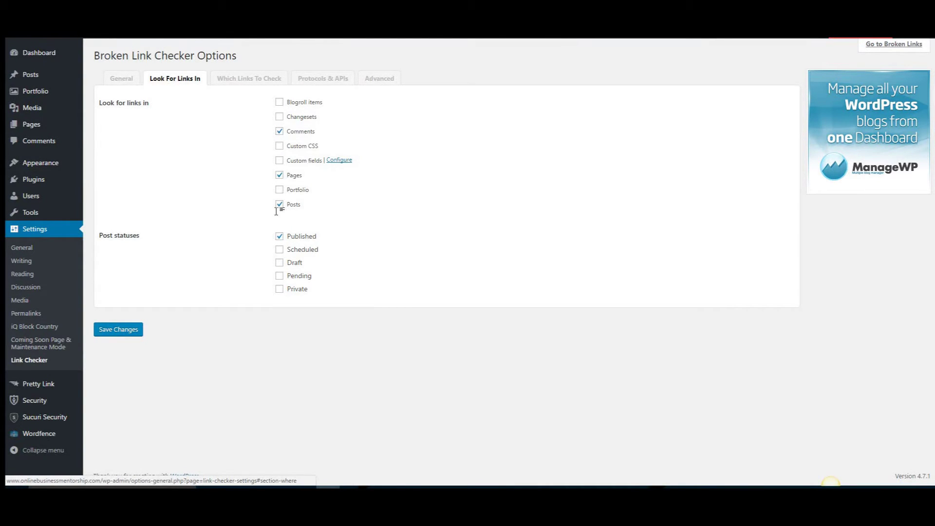
{"action": "left_click", "coordinate": [249, 79]}
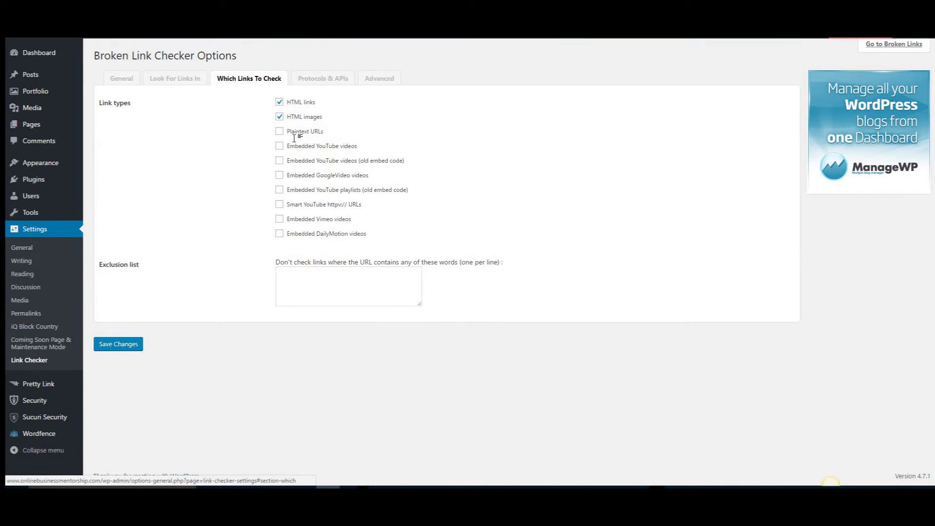
{"action": "left_click", "coordinate": [279, 146]}
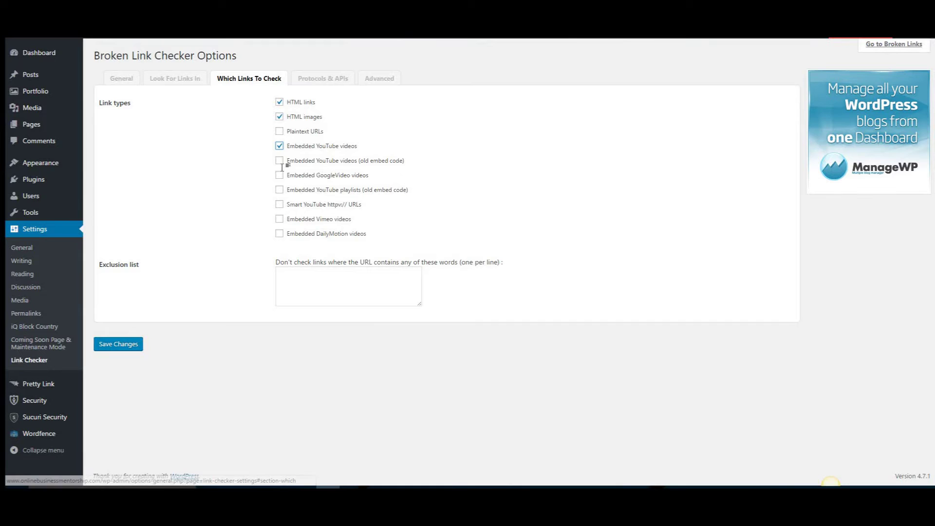
{"action": "left_click", "coordinate": [279, 161]}
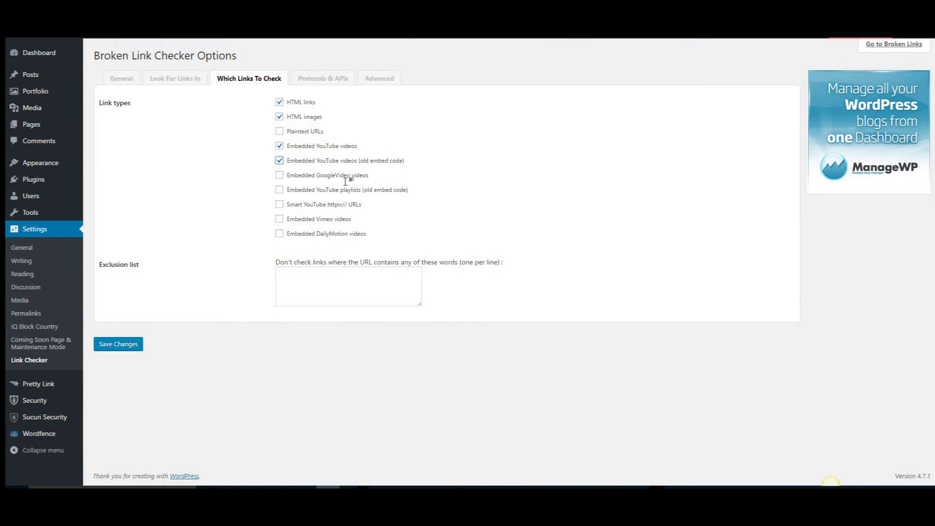
{"action": "left_click", "coordinate": [120, 345]}
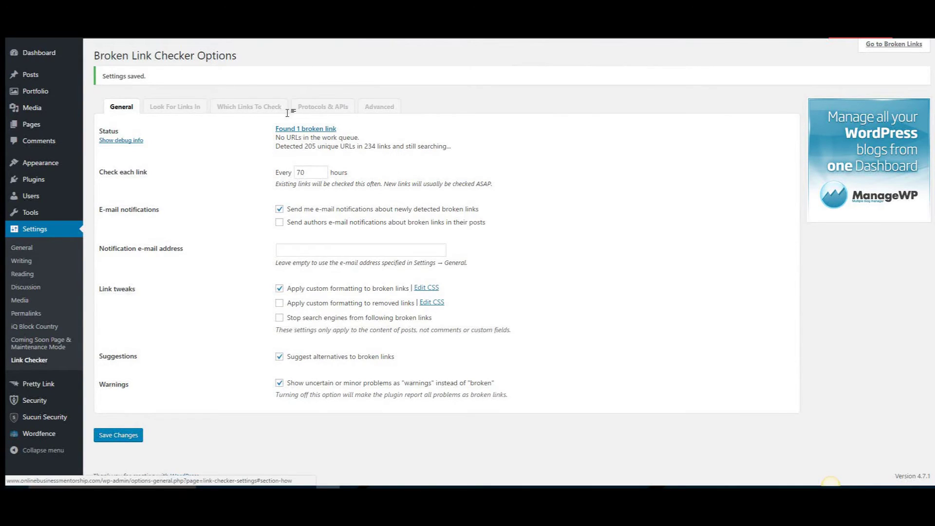
- Set the Advanced option so only Administrators see the dashboard widget, then save
{"action": "left_click", "coordinate": [318, 111]}
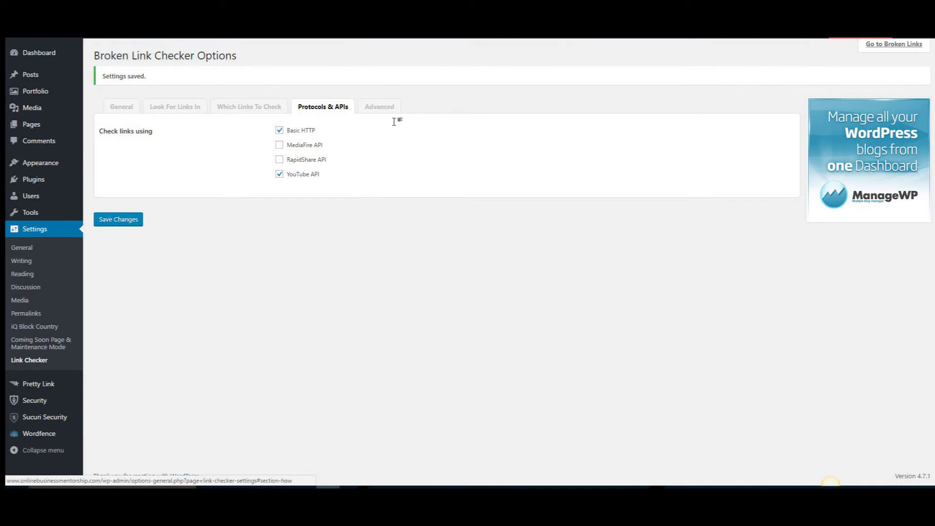
{"action": "left_click", "coordinate": [380, 108]}
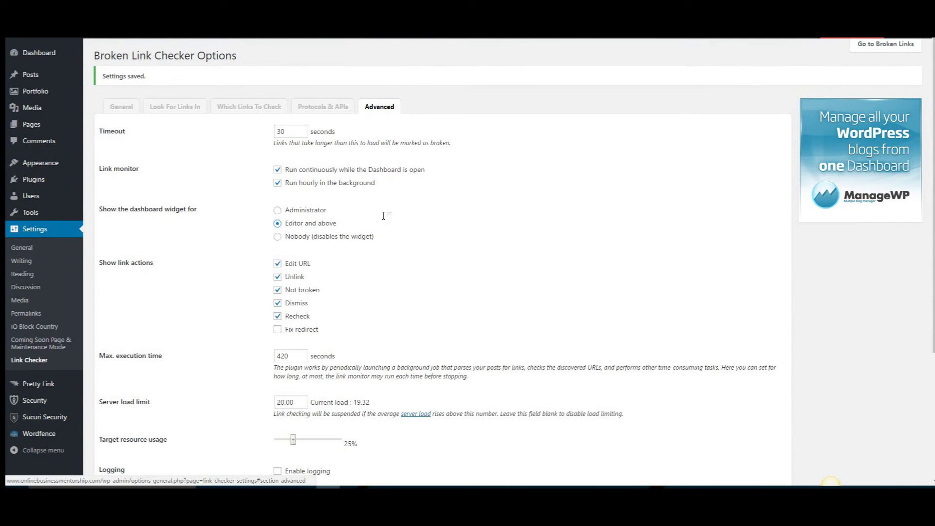
{"action": "left_click", "coordinate": [278, 210]}
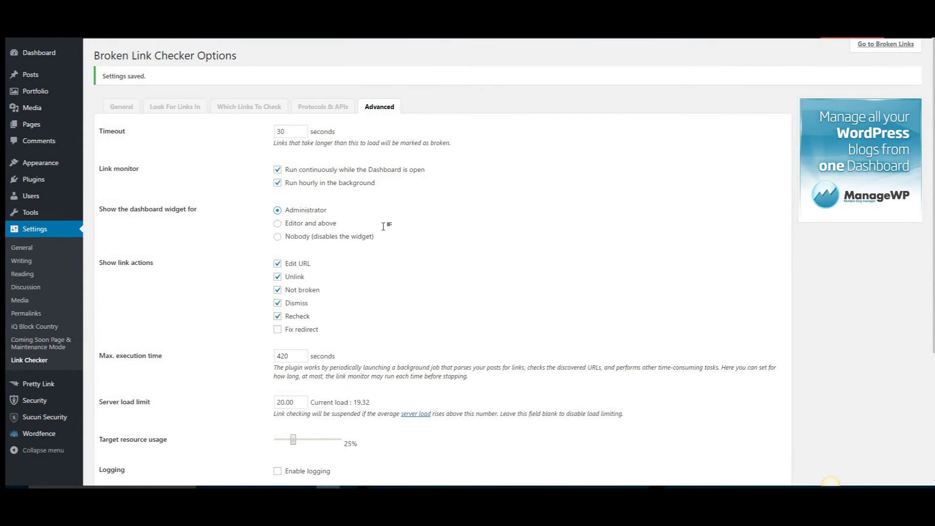
{"action": "scroll", "coordinate": [385, 227], "scroll_direction": "down", "scroll_amount": 3}
{"action": "scroll", "coordinate": [384, 227], "scroll_direction": "down", "scroll_amount": 1}
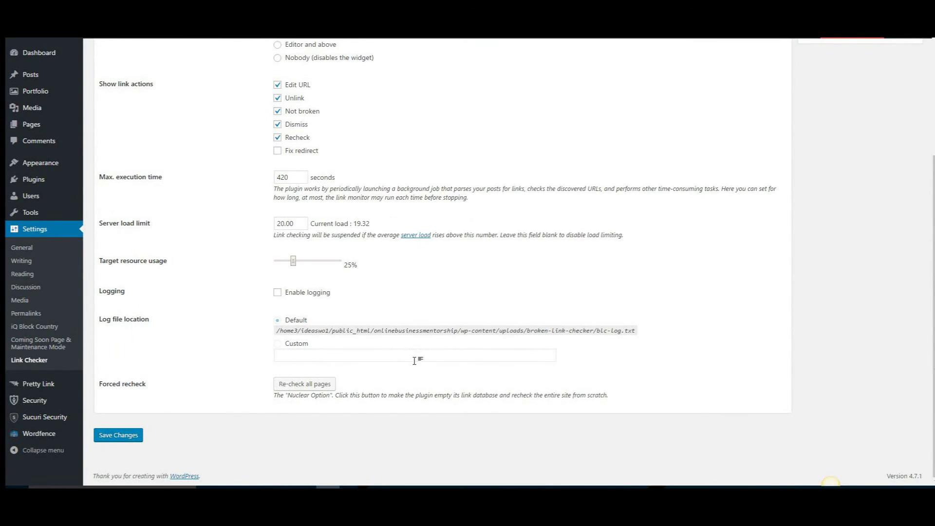
{"action": "left_click", "coordinate": [117, 436]}
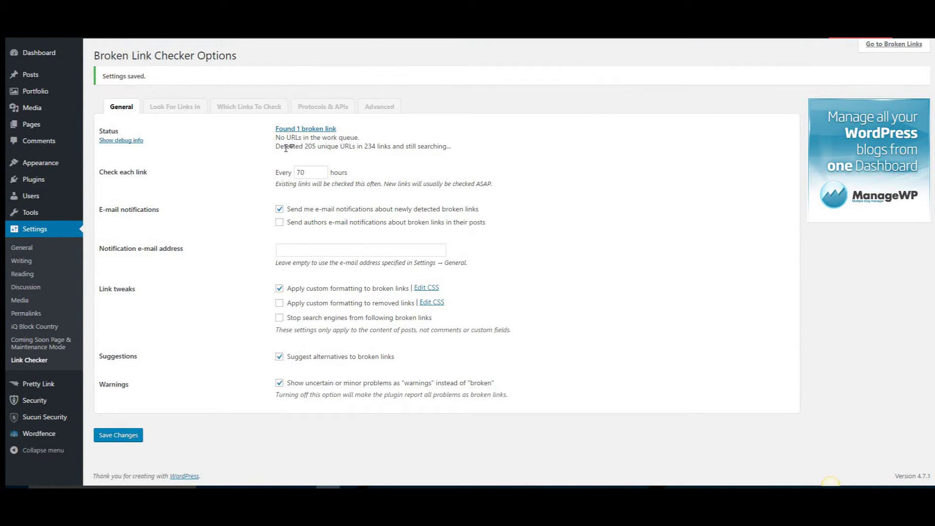
- Go to Tools > Broken Links to see the 404 Catch Box Pro link
{"action": "mouse_move", "coordinate": [29, 216]}
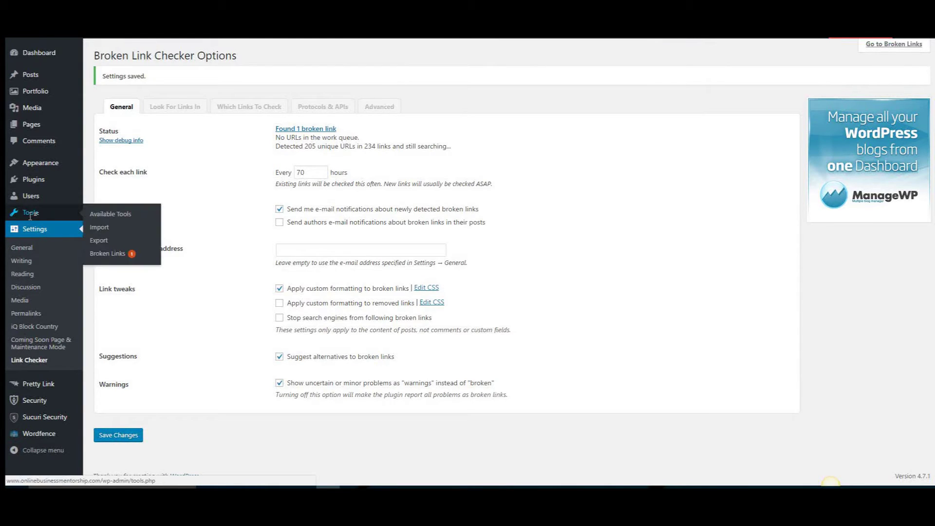
{"action": "left_click", "coordinate": [109, 255]}
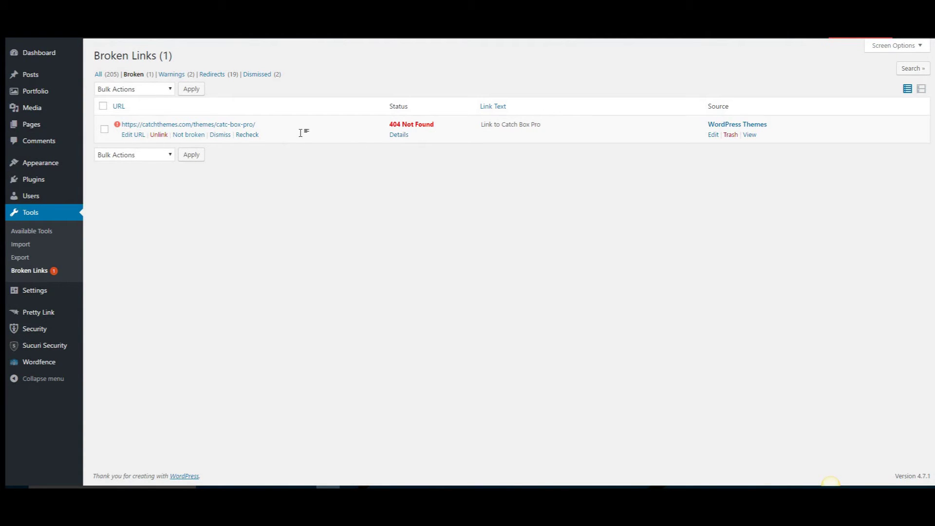
{"action": "left_click", "coordinate": [751, 136]}
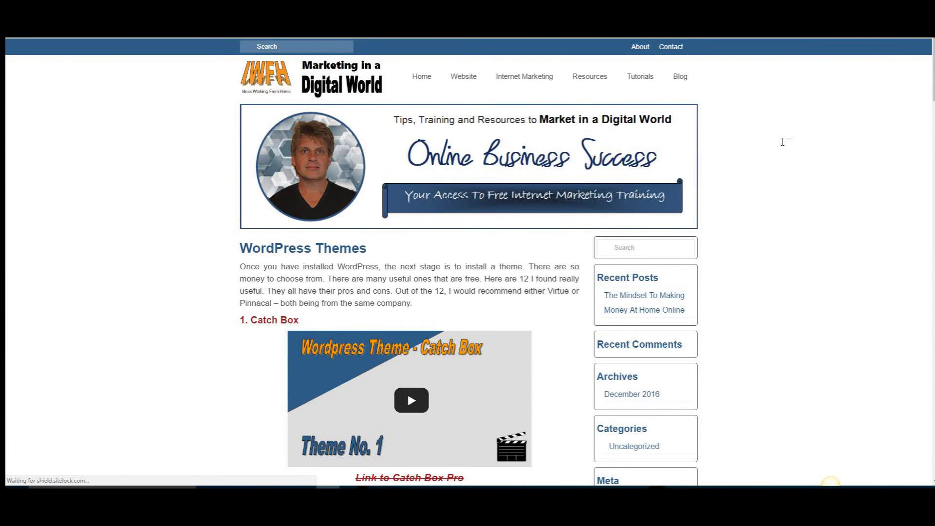
{"action": "scroll", "coordinate": [466, 102], "scroll_direction": "down", "scroll_amount": 5}
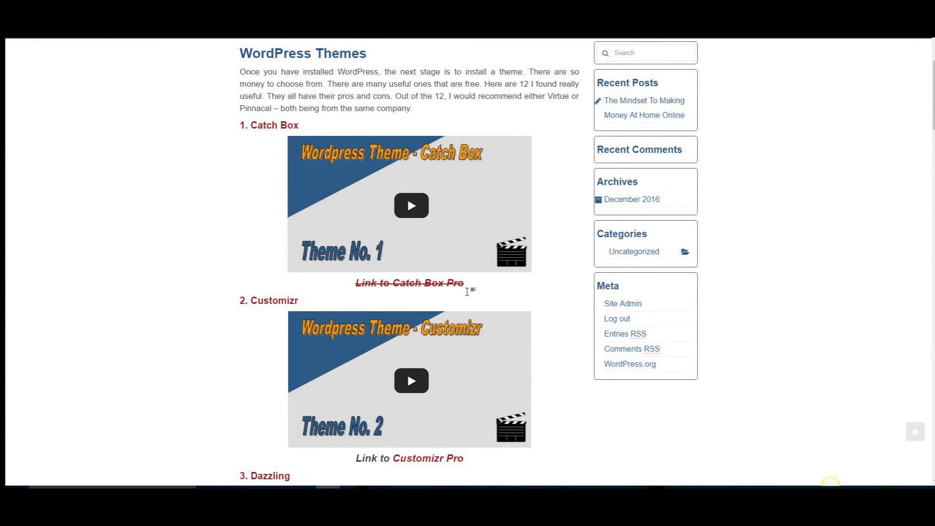
{"action": "scroll", "coordinate": [467, 291], "scroll_direction": "up", "scroll_amount": 4}
{"action": "scroll", "coordinate": [486, 229], "scroll_direction": "down", "scroll_amount": 4}
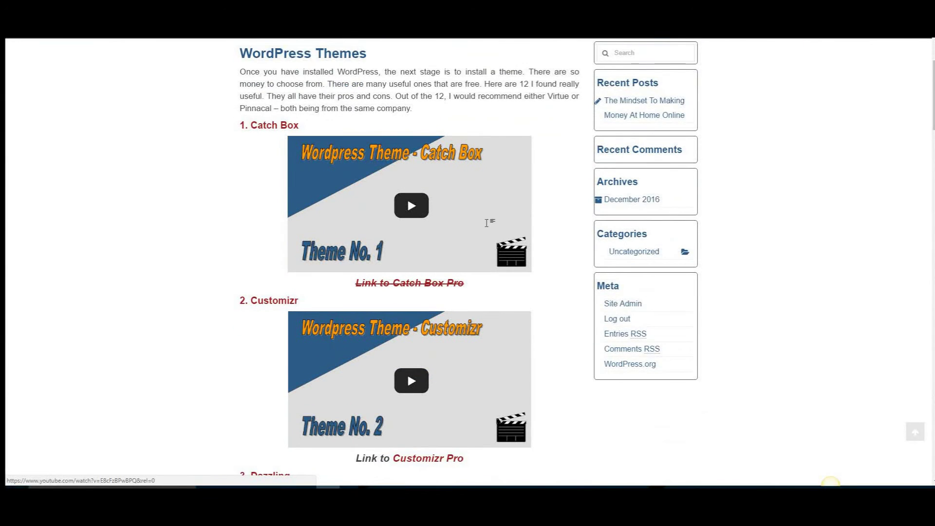
{"action": "scroll", "coordinate": [487, 231], "scroll_direction": "down", "scroll_amount": 1}
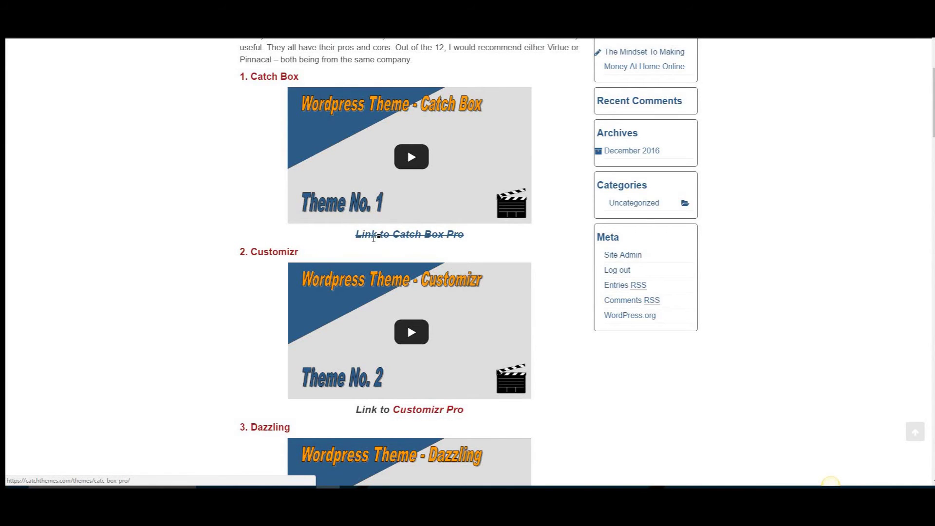
{"action": "scroll", "coordinate": [505, 241], "scroll_direction": "down", "scroll_amount": 2}
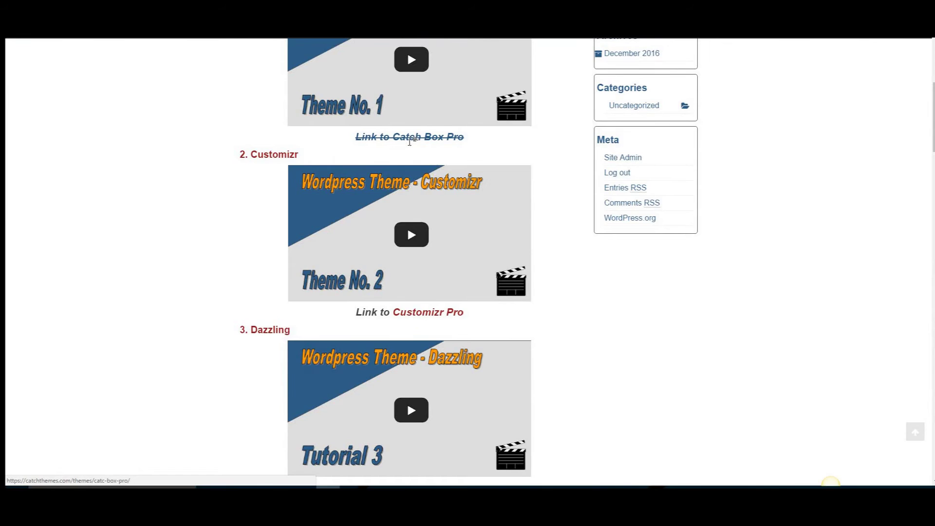
{"action": "left_click", "coordinate": [409, 139]}
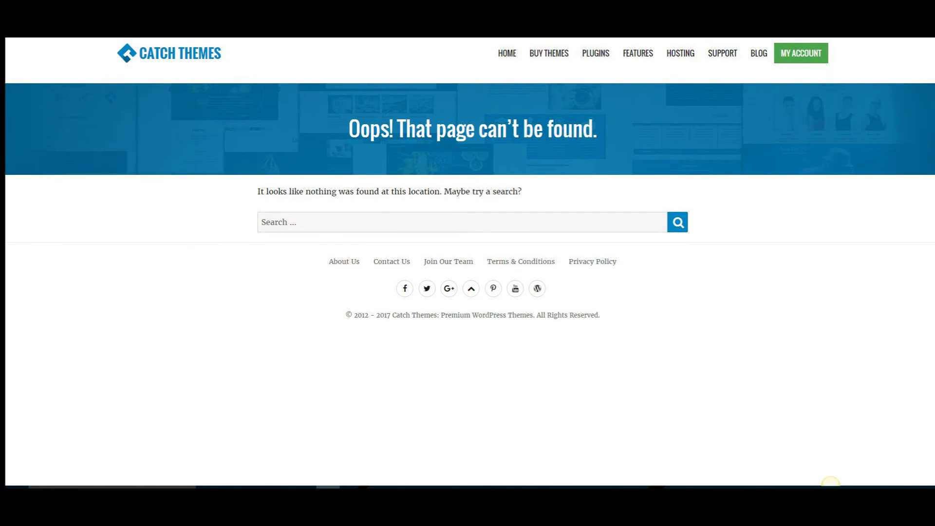
{"action": "key", "text": "alt+Left"}
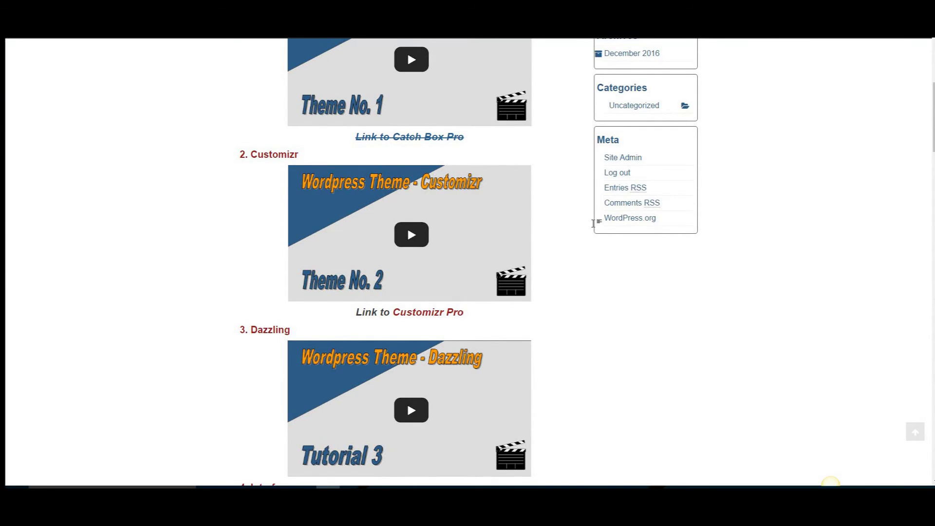
{"action": "key", "text": "ctrl+Tab"}
{"action": "mouse_move", "coordinate": [747, 132]}
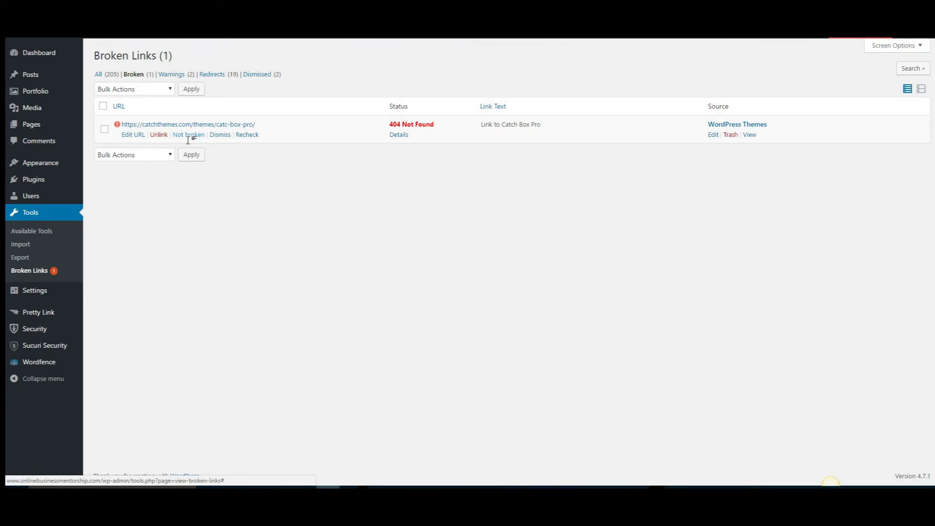
- Fix the 'catc' typo to 'catch' in the Catch Box Pro URL and recheck it returns 200 OK
{"action": "left_click", "coordinate": [248, 135]}
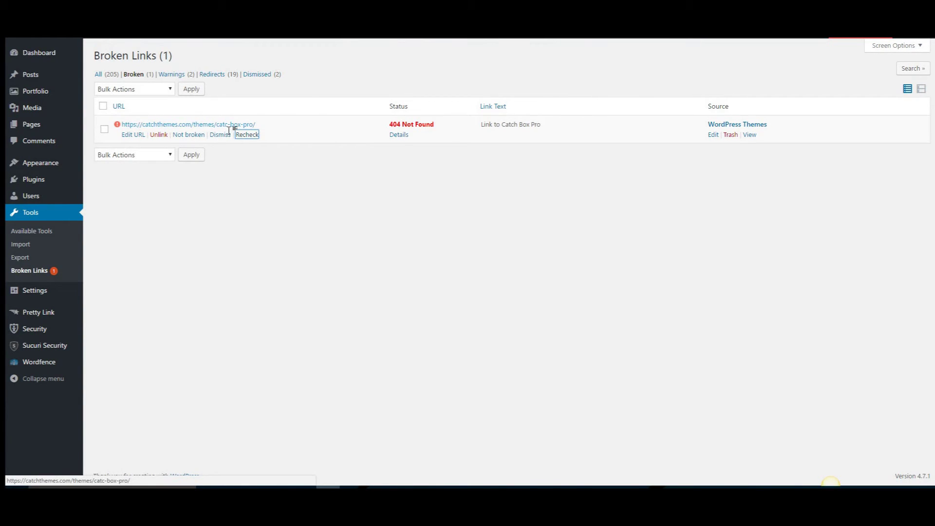
{"action": "left_click", "coordinate": [134, 138]}
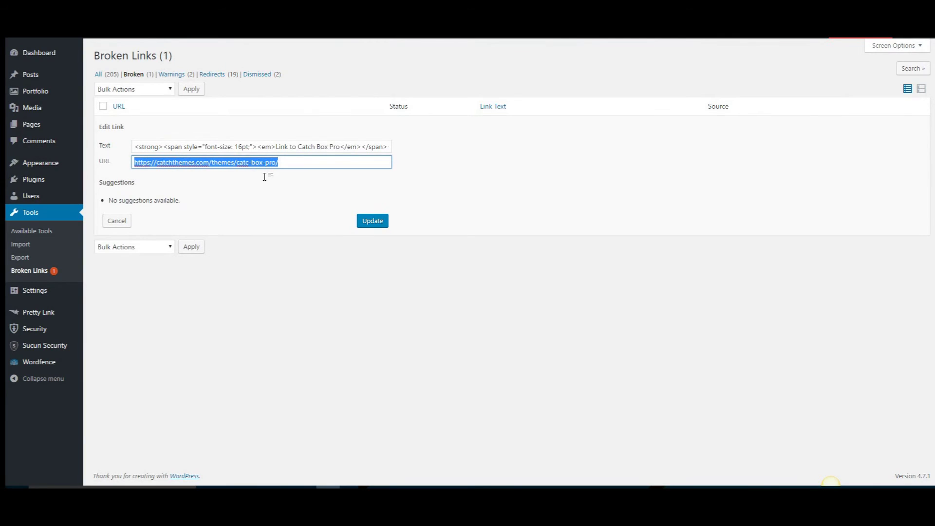
{"action": "left_click", "coordinate": [250, 164]}
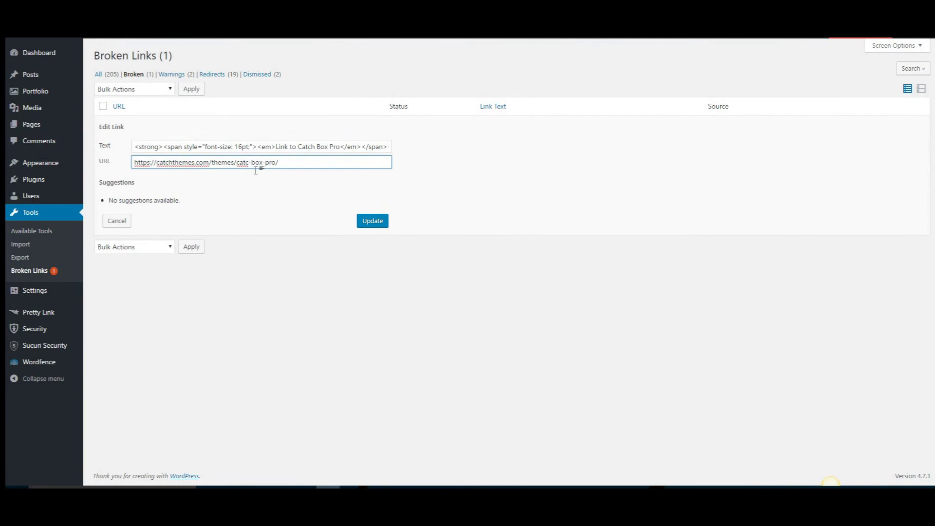
{"action": "type", "text": "h"}
{"action": "left_click", "coordinate": [374, 223]}
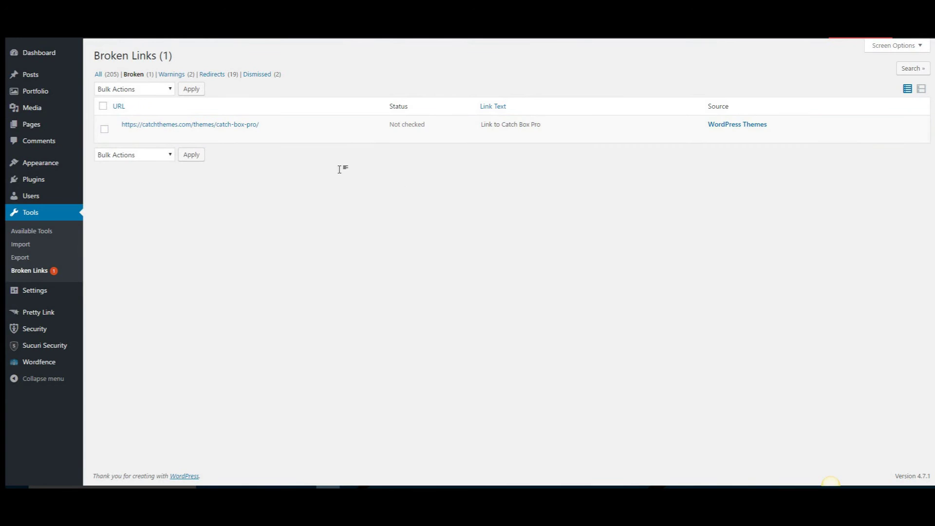
{"action": "mouse_move", "coordinate": [141, 131]}
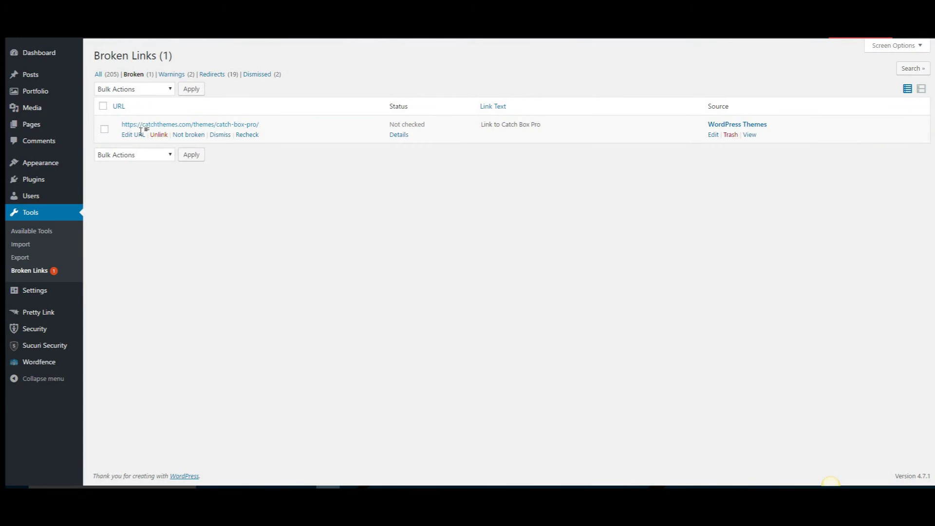
{"action": "left_click", "coordinate": [247, 135]}
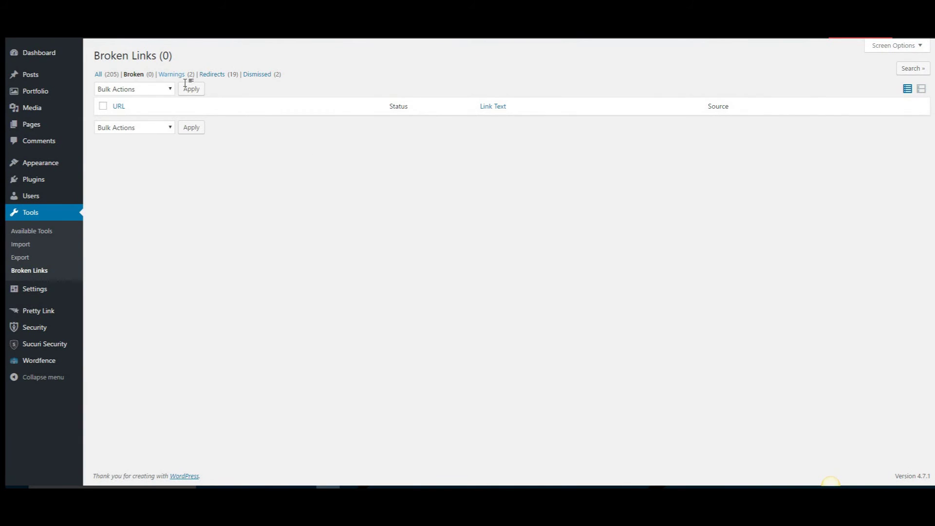
- Filter by Warnings and expand Details of the 503 Service Unavailable wp-admin link
{"action": "left_click", "coordinate": [171, 77]}
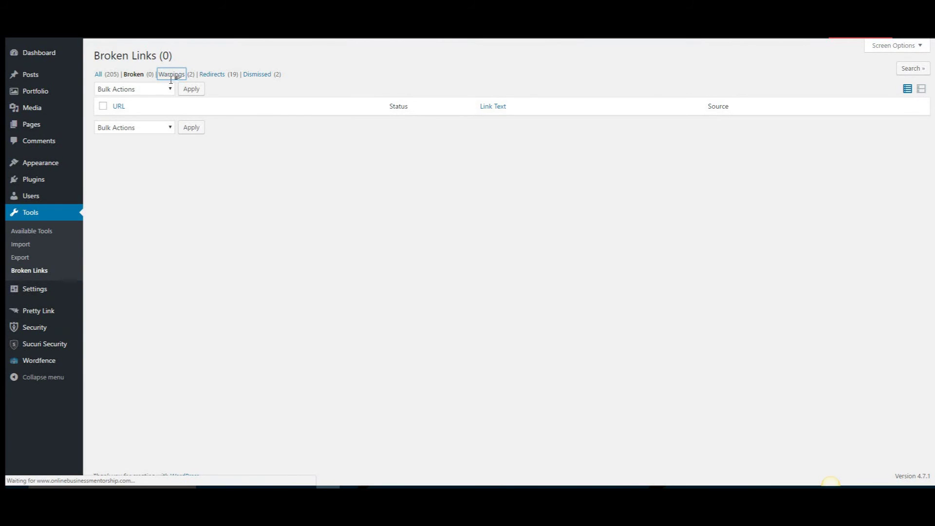
{"action": "mouse_move", "coordinate": [190, 191]}
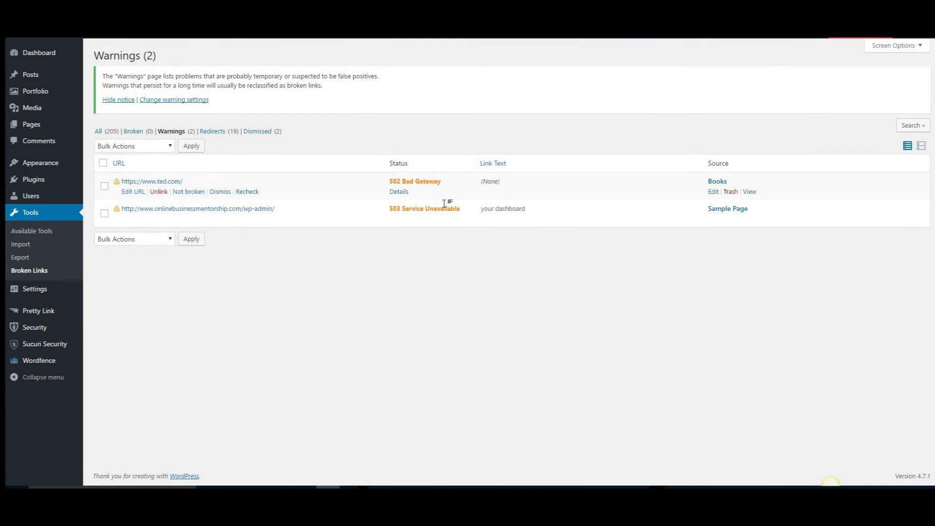
{"action": "mouse_move", "coordinate": [424, 215]}
{"action": "left_click", "coordinate": [396, 222]}
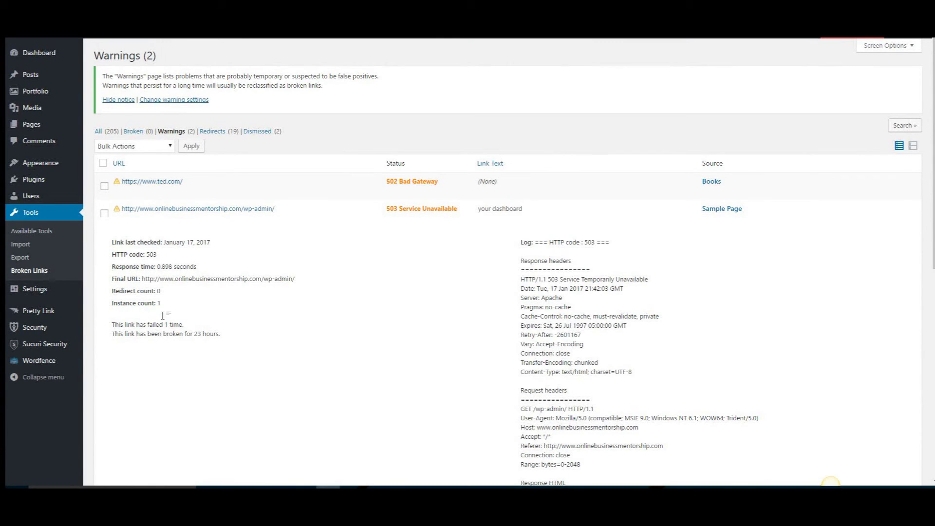
{"action": "scroll", "coordinate": [599, 290], "scroll_direction": "down", "scroll_amount": 3}
{"action": "scroll", "coordinate": [587, 312], "scroll_direction": "down", "scroll_amount": 4}
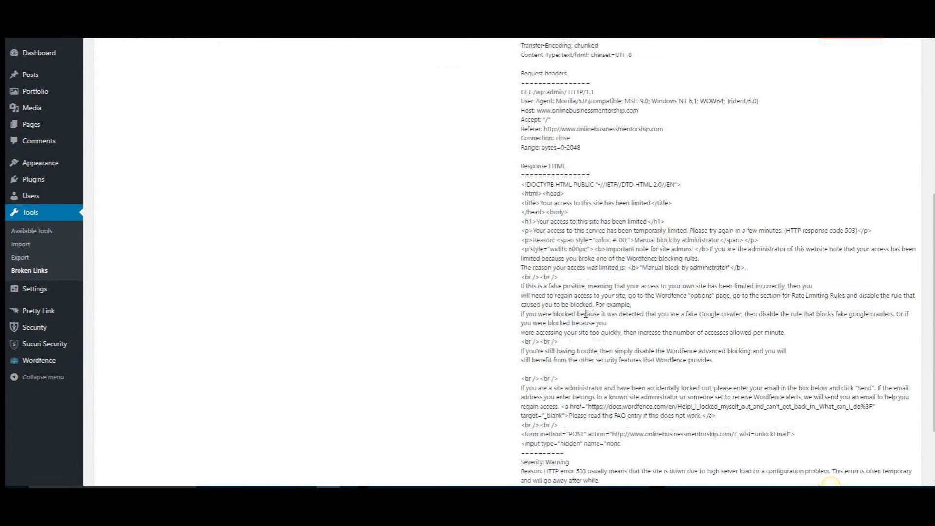
{"action": "scroll", "coordinate": [586, 312], "scroll_direction": "up", "scroll_amount": 7}
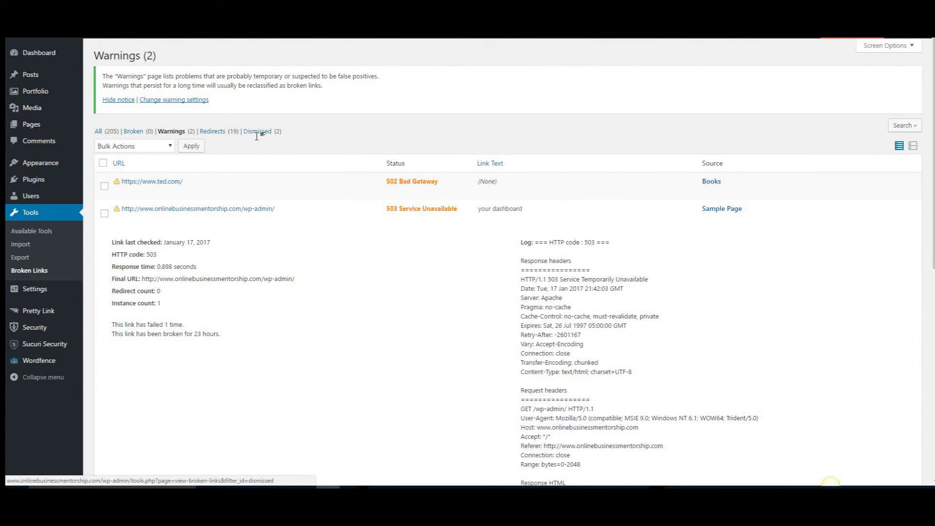
- Filter by Redirects and scroll through the 19 redirected links
{"action": "left_click", "coordinate": [213, 131]}
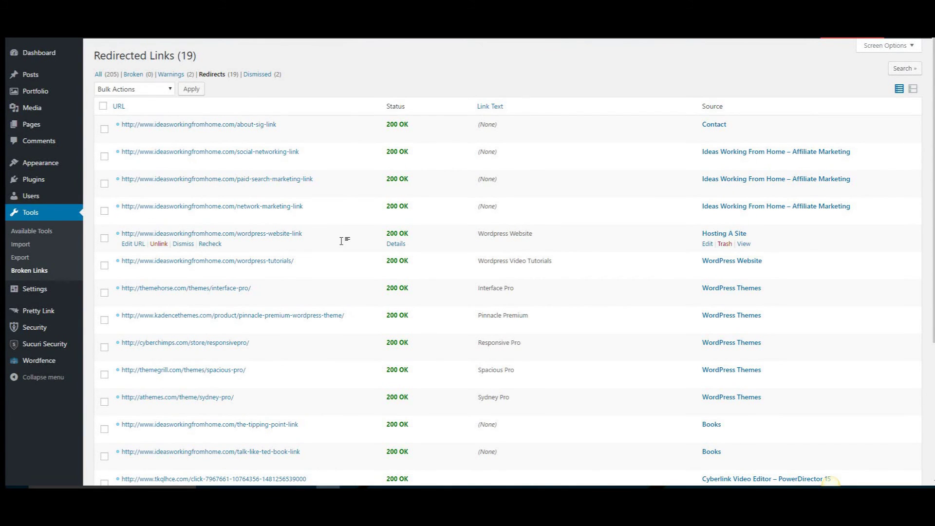
{"action": "scroll", "coordinate": [344, 240], "scroll_direction": "down", "scroll_amount": 4}
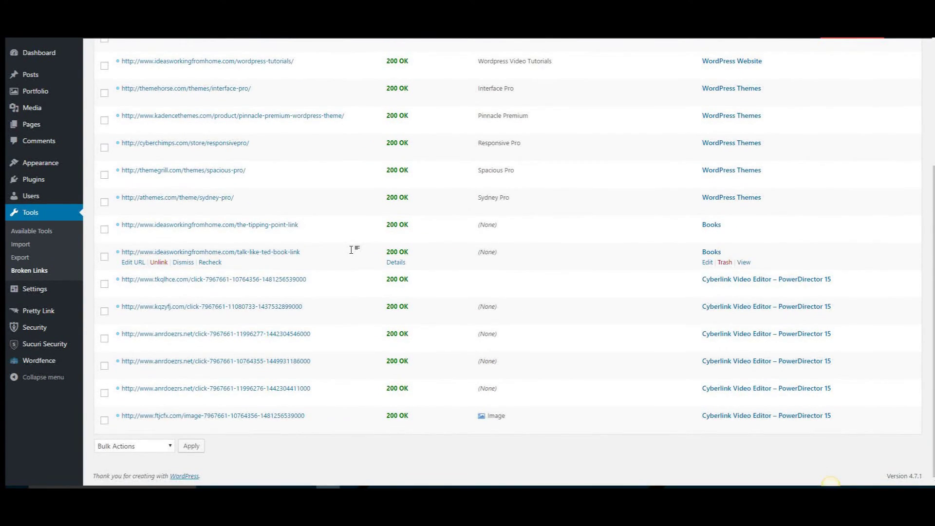
{"action": "scroll", "coordinate": [351, 249], "scroll_direction": "up", "scroll_amount": 4}
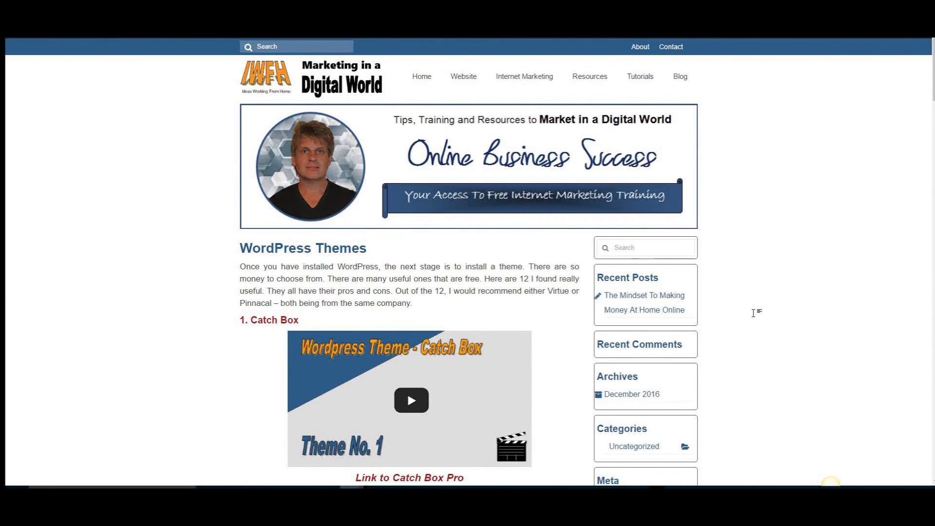
- Scroll the live WordPress Themes post to confirm the Catch Box Pro link is no longer struck through
{"action": "scroll", "coordinate": [759, 312], "scroll_direction": "down", "scroll_amount": 4}
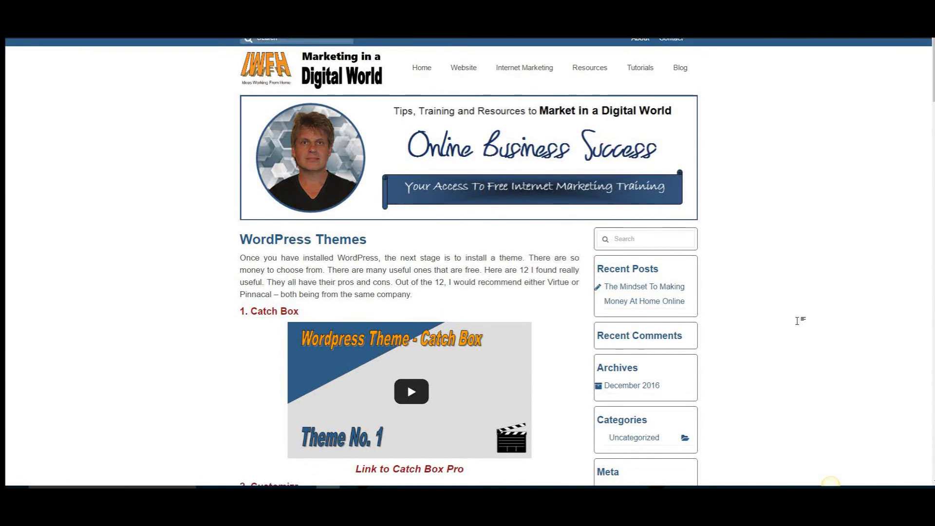
{"action": "scroll", "coordinate": [798, 320], "scroll_direction": "down", "scroll_amount": 4}
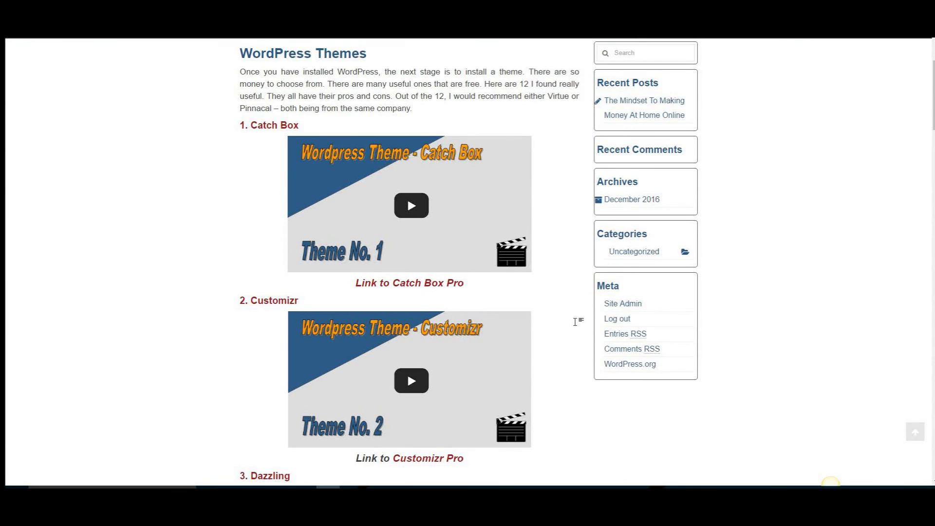